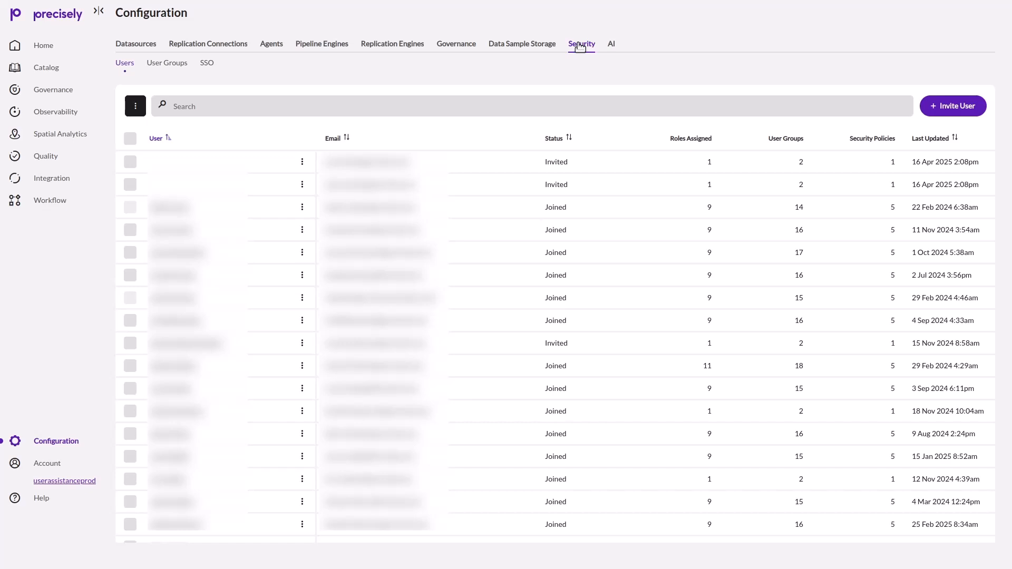
- Invite users by entering two e-mail addresses and assigning them to the Agent Managers user group
{"action": "left_click", "coordinate": [957, 106]}
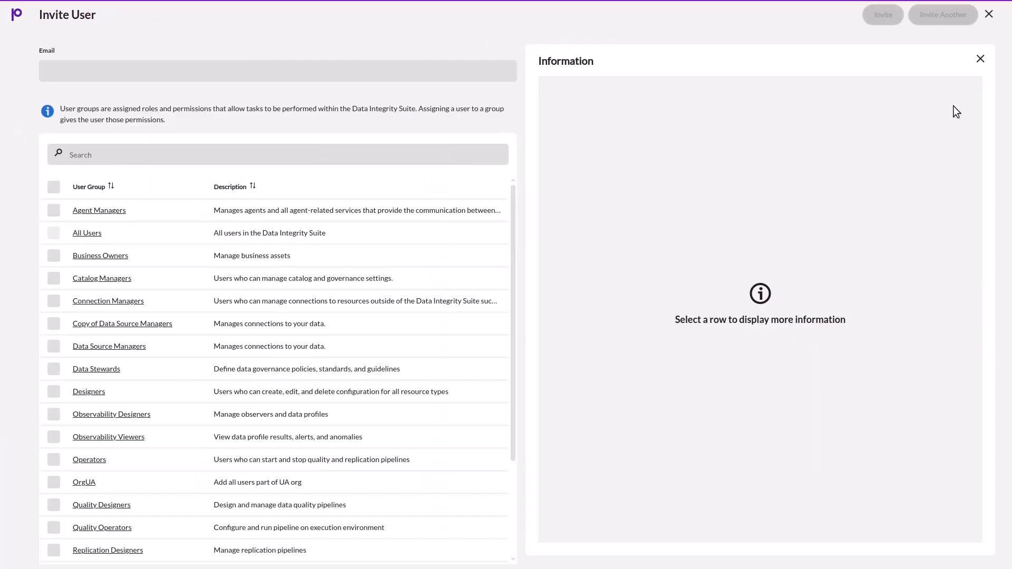
{"action": "left_click", "coordinate": [120, 72]}
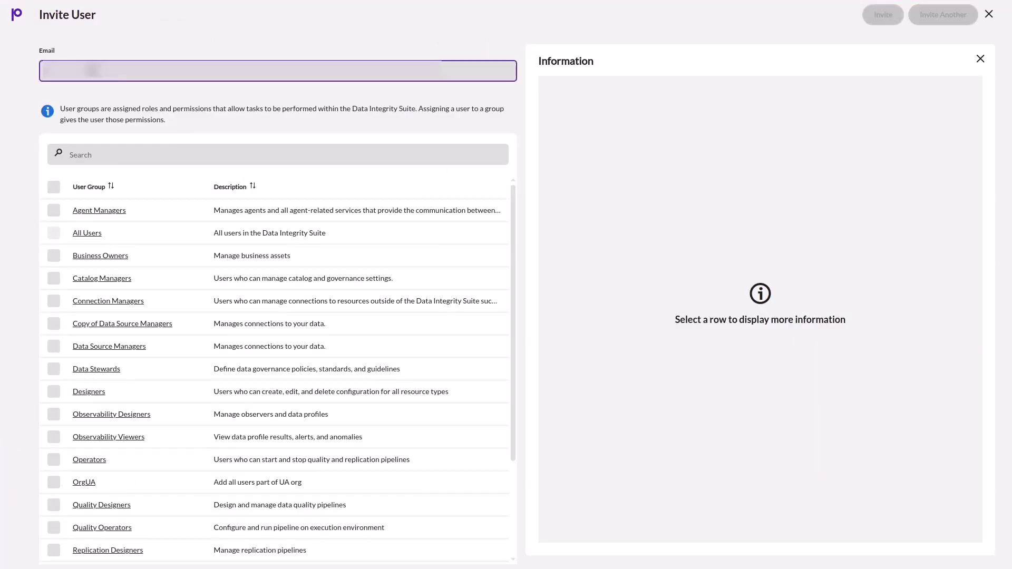
{"action": "key", "text": "ctrl+v"}
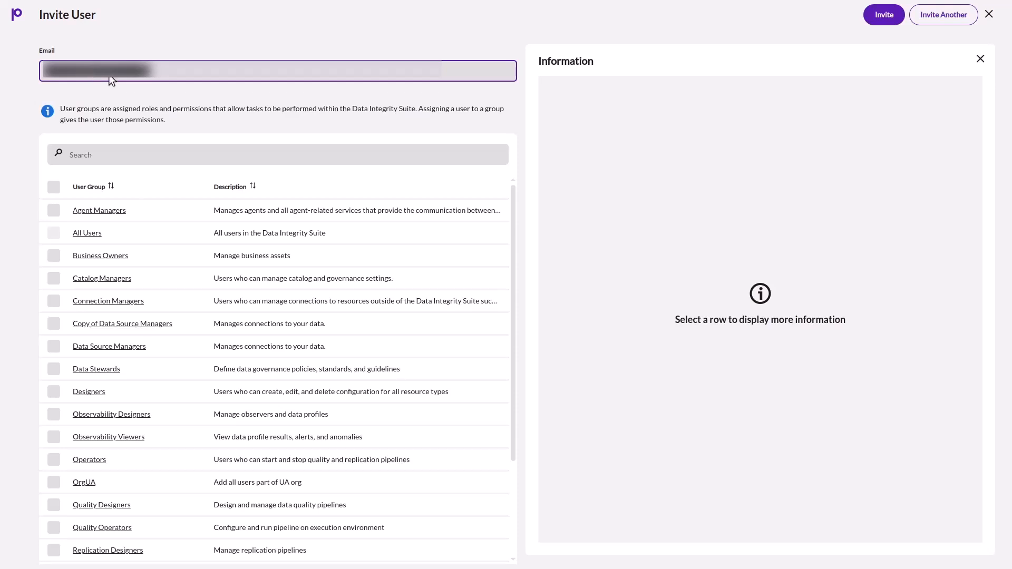
{"action": "left_click", "coordinate": [54, 211]}
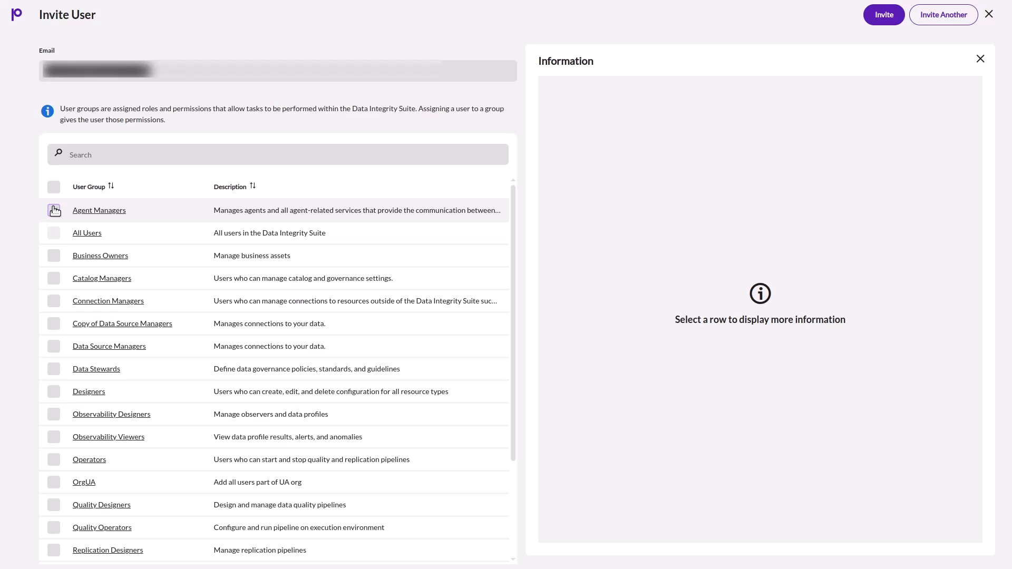
{"action": "left_click", "coordinate": [54, 211]}
{"action": "left_click", "coordinate": [200, 72]}
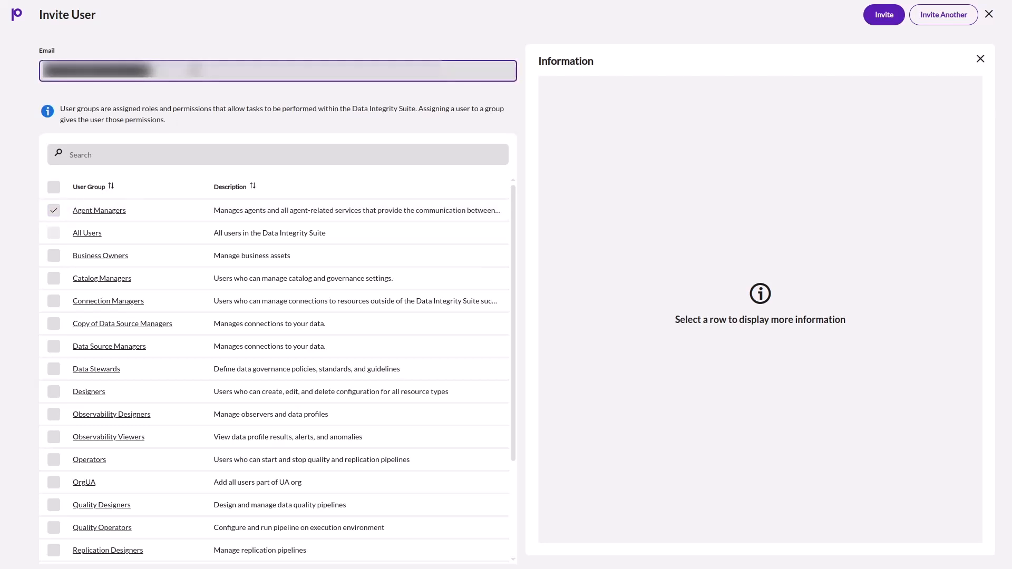
{"action": "key", "text": "ctrl+v"}
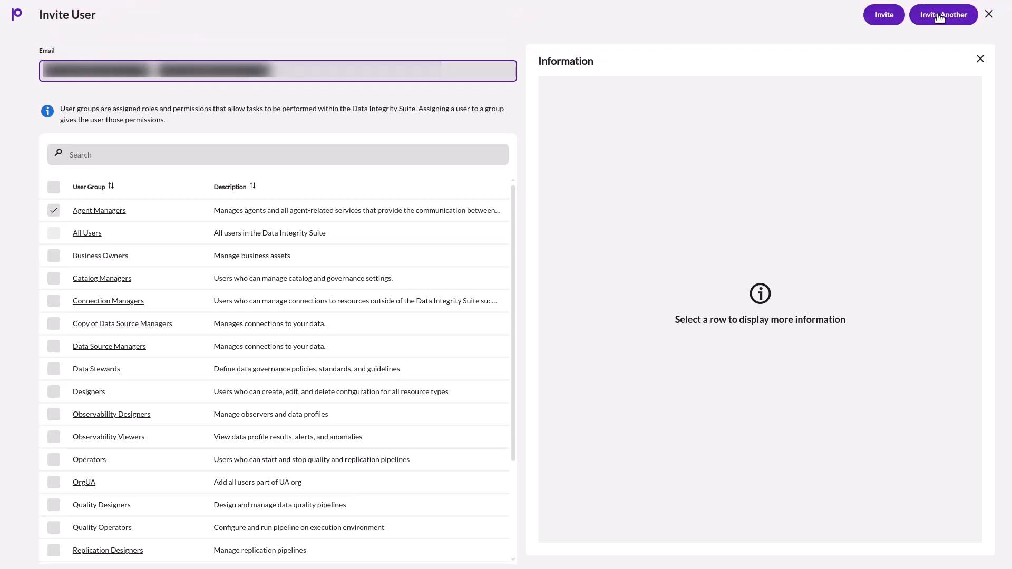
{"action": "left_click", "coordinate": [885, 15]}
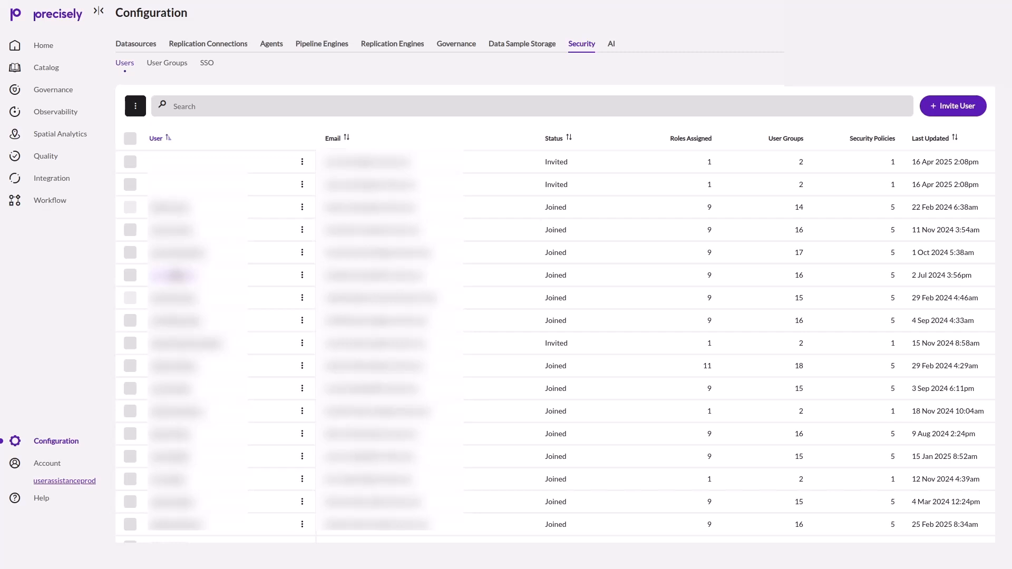
- Review an existing user's details, user groups, roles and security policies, and close the user record
{"action": "left_click", "coordinate": [175, 274]}
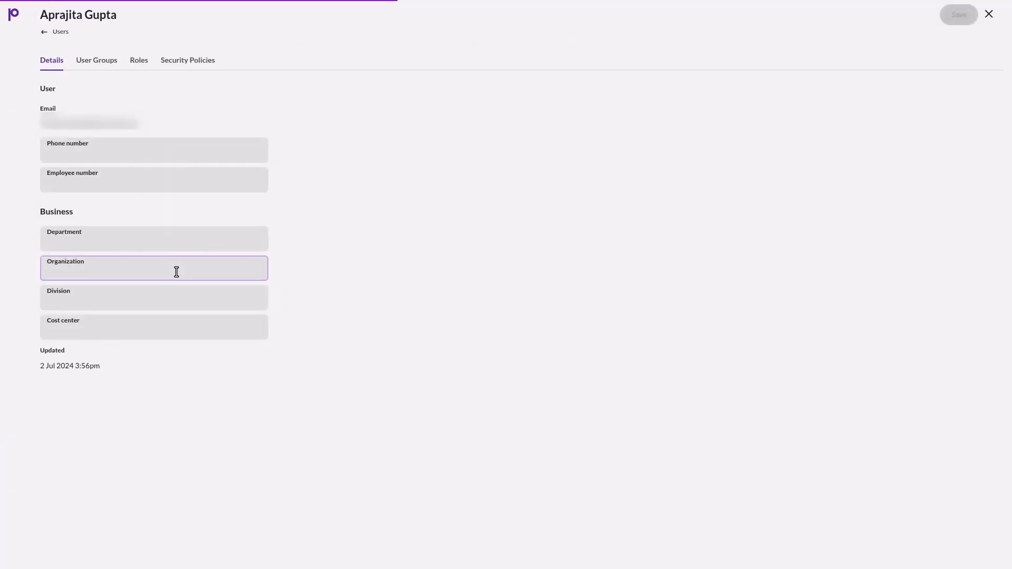
{"action": "left_click", "coordinate": [94, 64]}
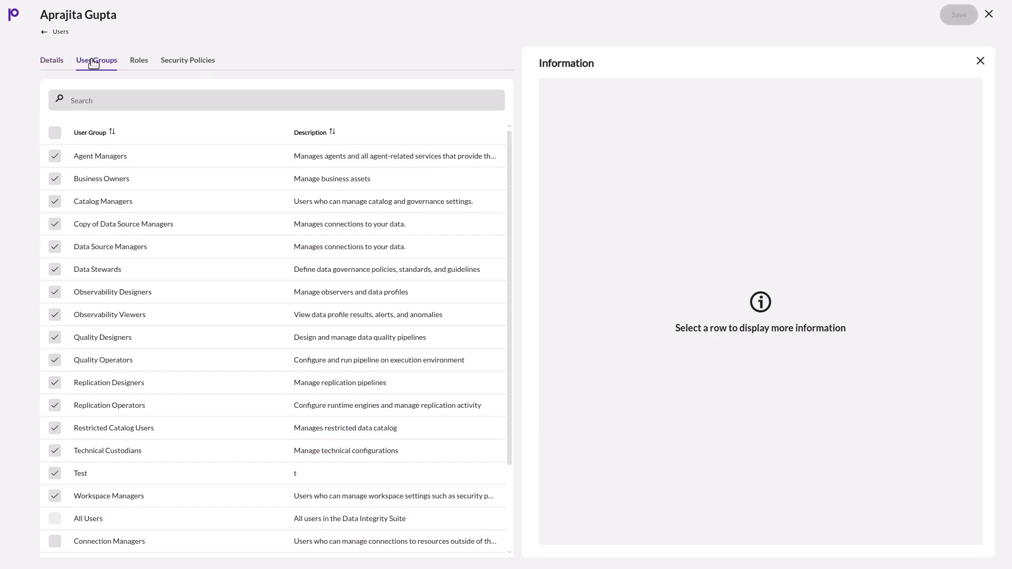
{"action": "left_click", "coordinate": [139, 62]}
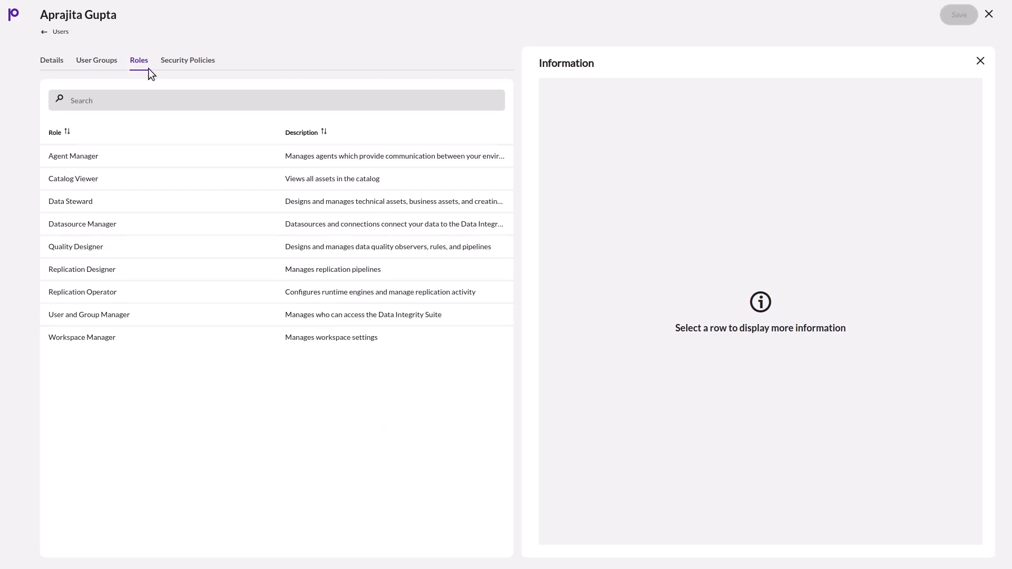
{"action": "left_click", "coordinate": [178, 63]}
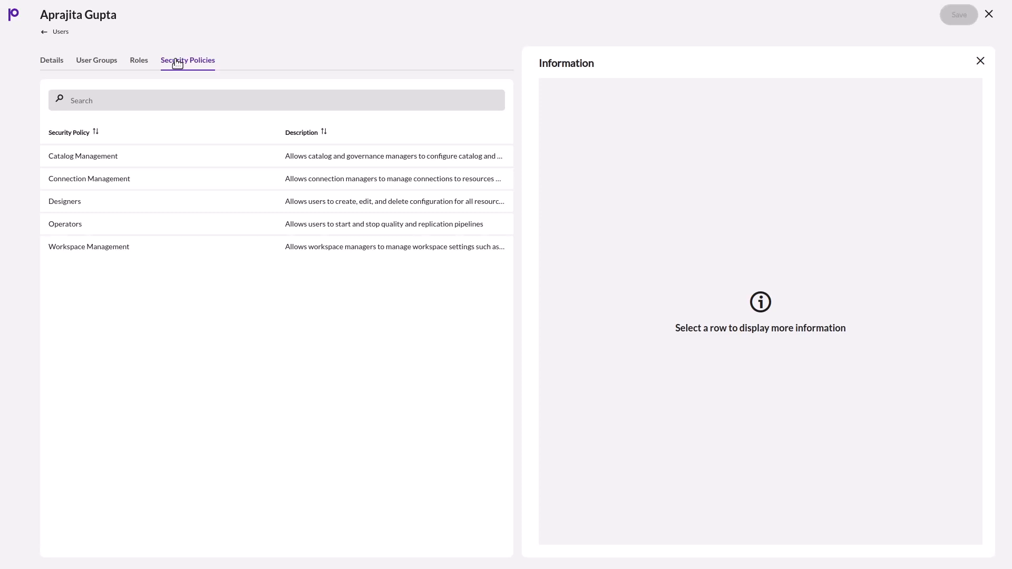
{"action": "left_click", "coordinate": [990, 15]}
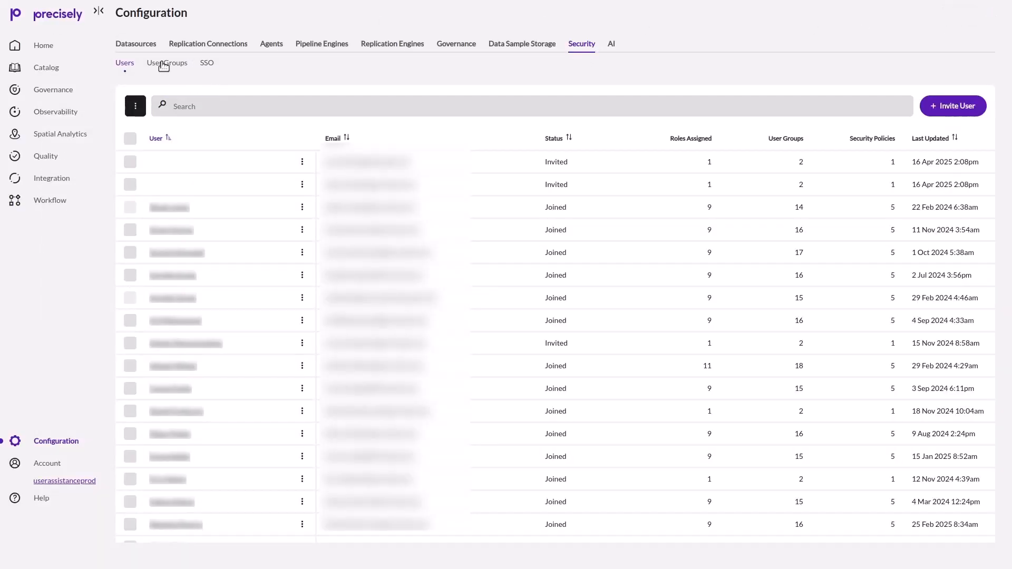
- Open the Agent Managers user group and examine its users, roles and security policies
{"action": "left_click", "coordinate": [163, 63]}
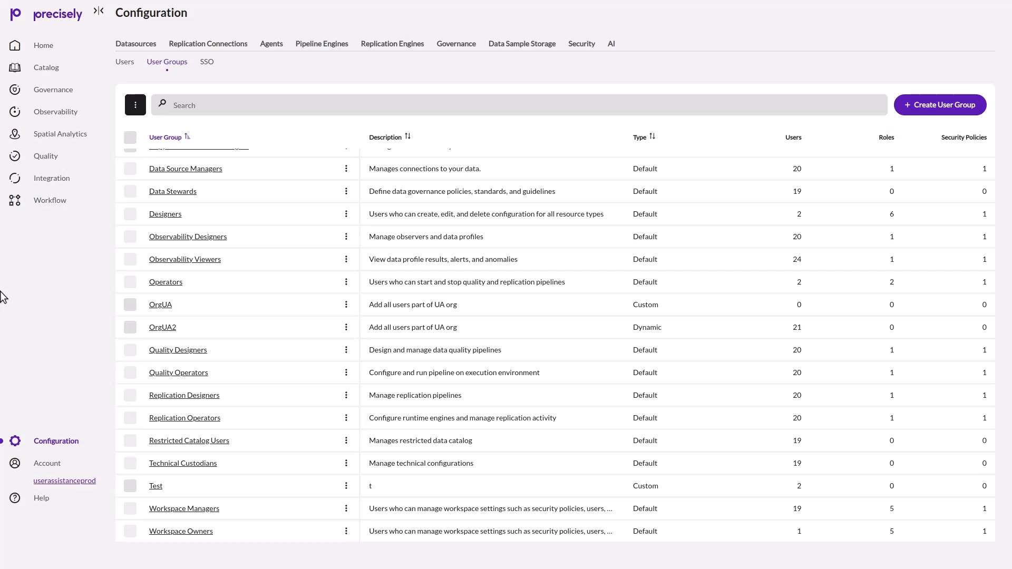
{"action": "scroll", "coordinate": [3, 297], "scroll_direction": "up", "scroll_amount": 3}
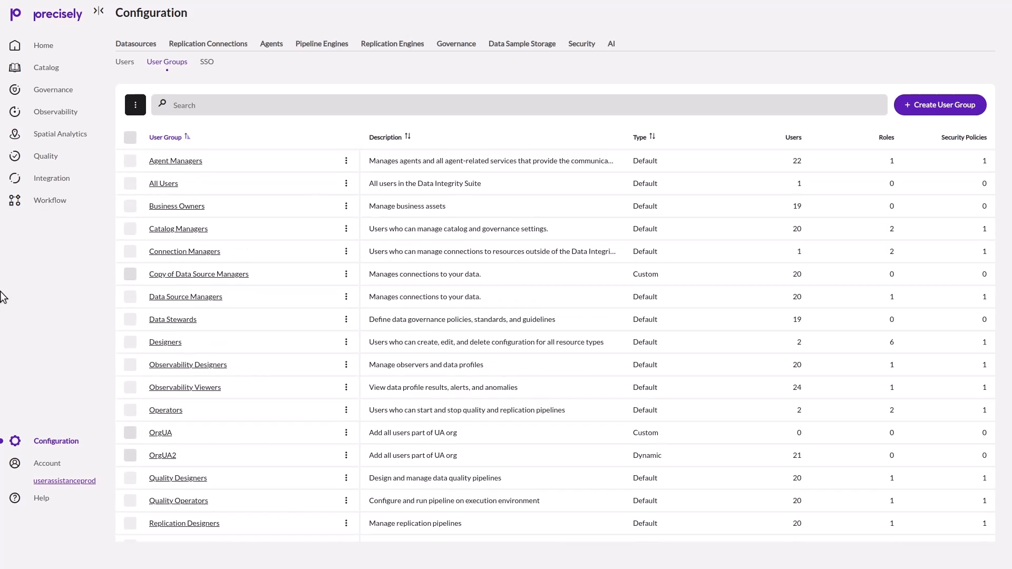
{"action": "left_click", "coordinate": [175, 162]}
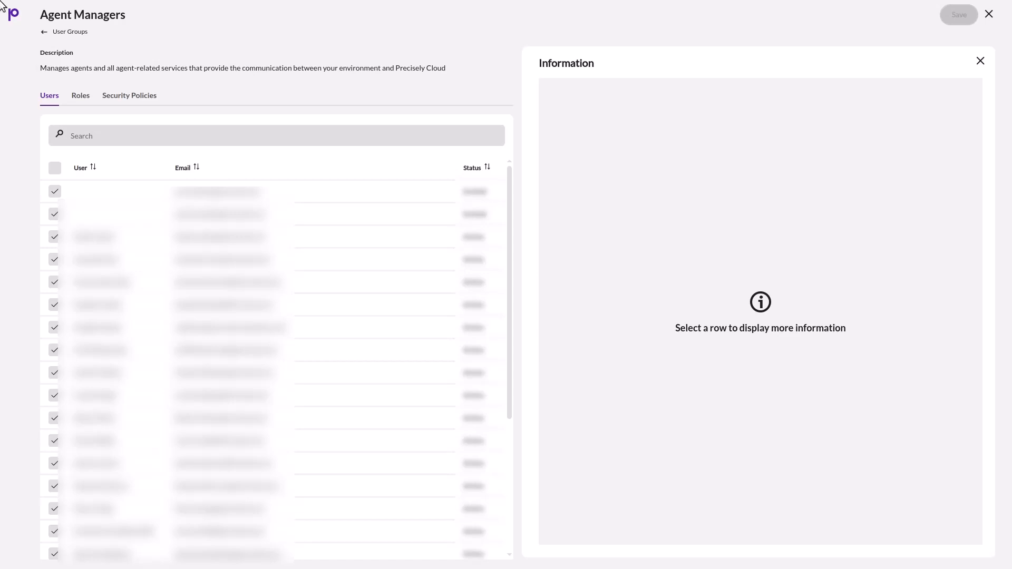
{"action": "left_click", "coordinate": [81, 97]}
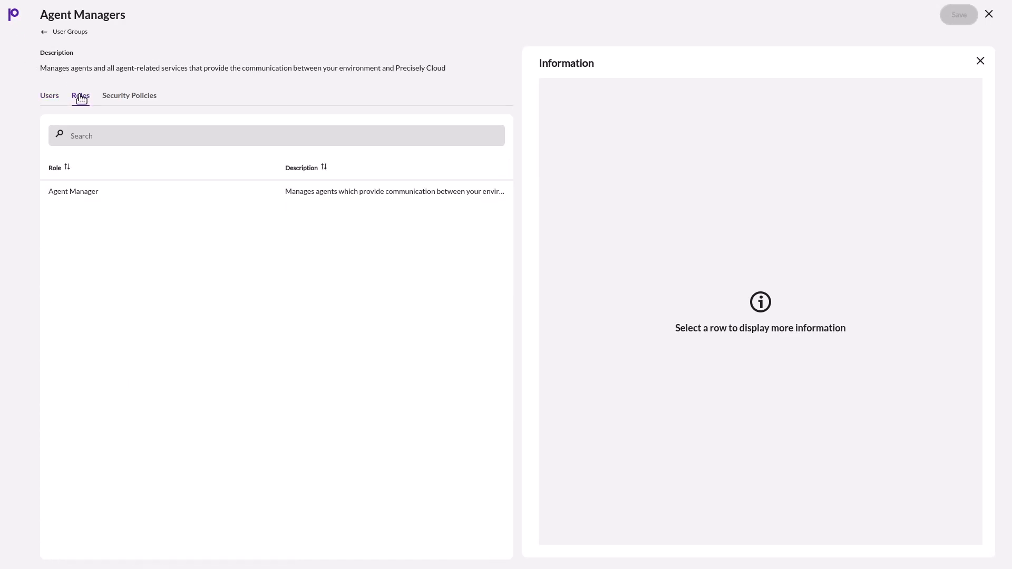
{"action": "left_click", "coordinate": [119, 98]}
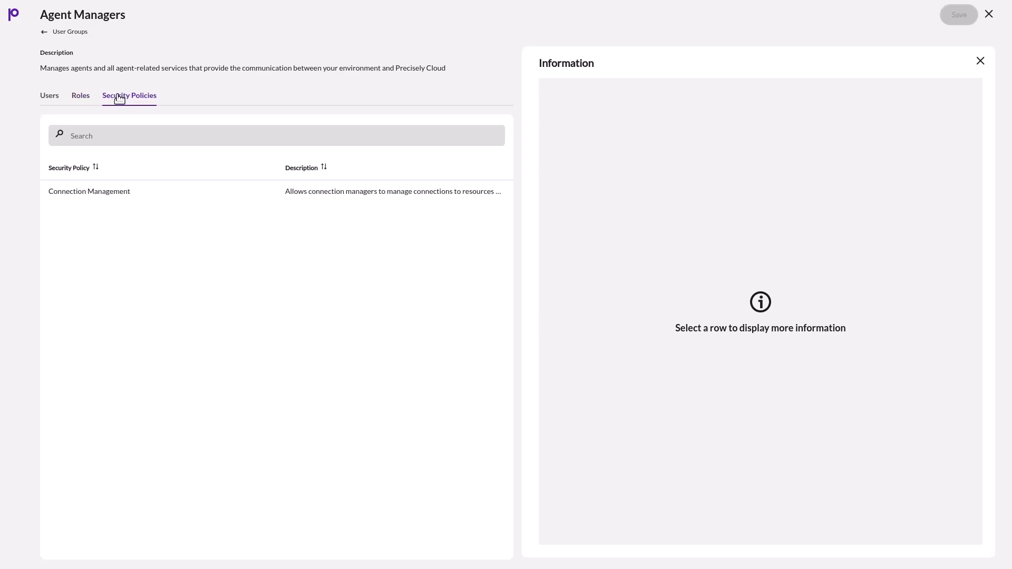
- Deselect the second listed user in the Agent Managers group and close the group without saving
{"action": "left_click", "coordinate": [49, 98]}
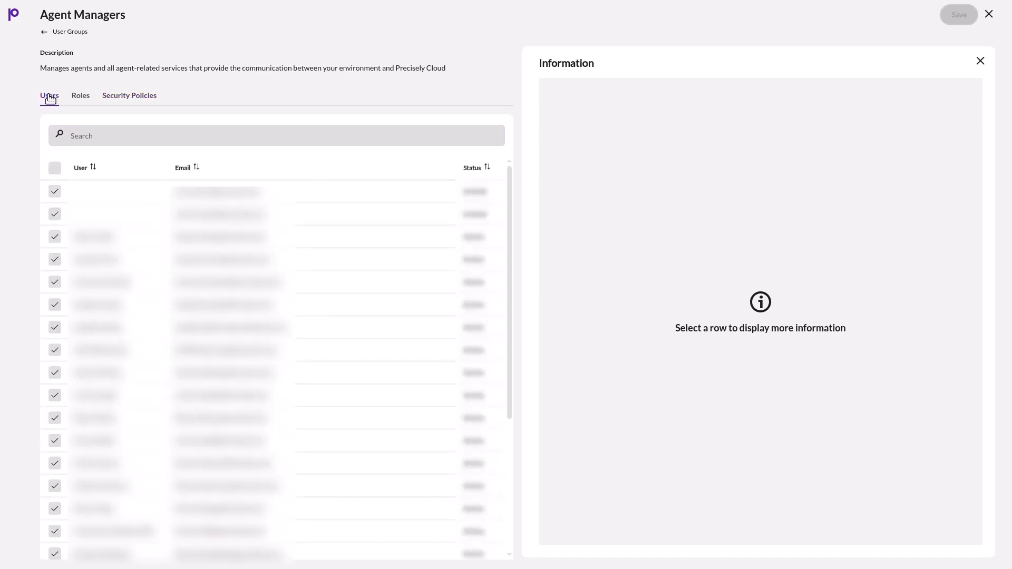
{"action": "left_click", "coordinate": [53, 215]}
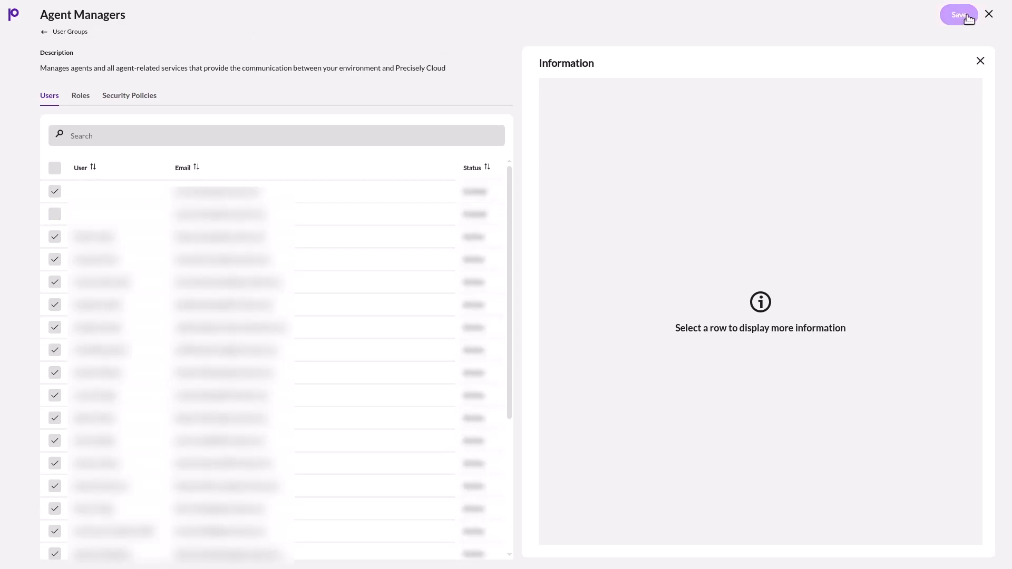
{"action": "left_click", "coordinate": [988, 15]}
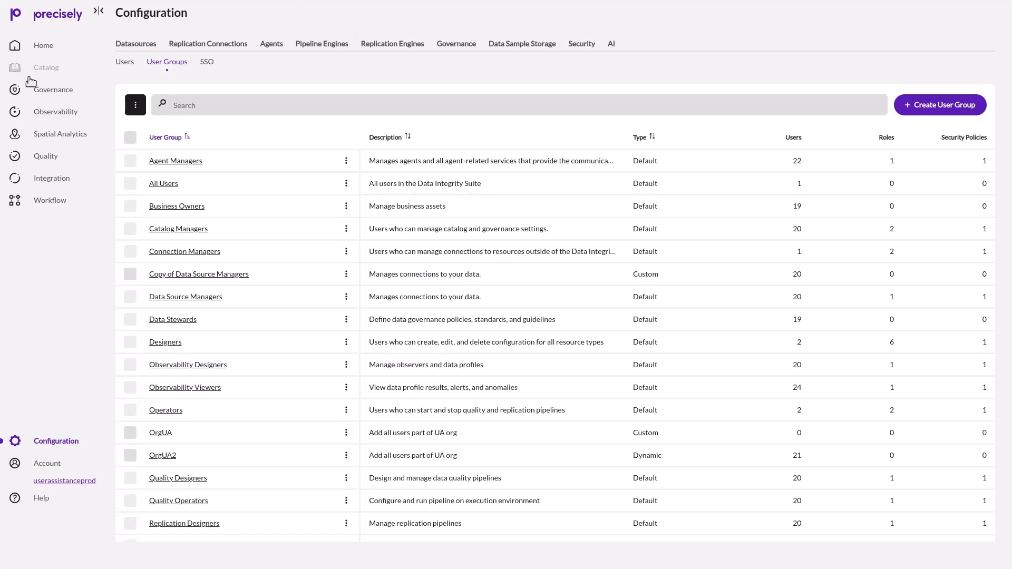
- Start a new user group named OrgUA3 with the description "Add all users part of UA org"
{"action": "left_click", "coordinate": [926, 104]}
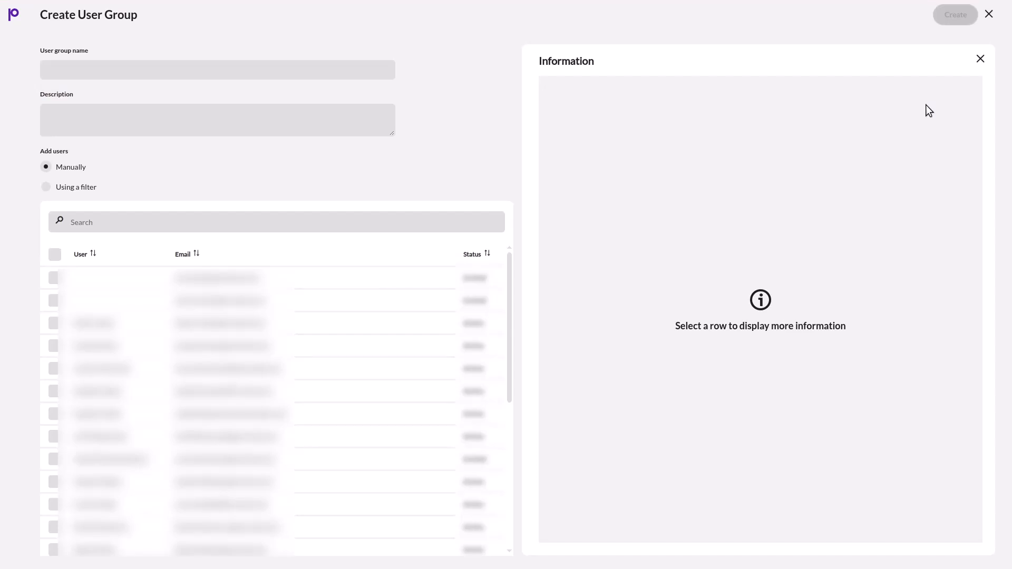
{"action": "left_click", "coordinate": [83, 70]}
{"action": "type", "text": "OrgUA3"}
{"action": "left_click", "coordinate": [82, 121]}
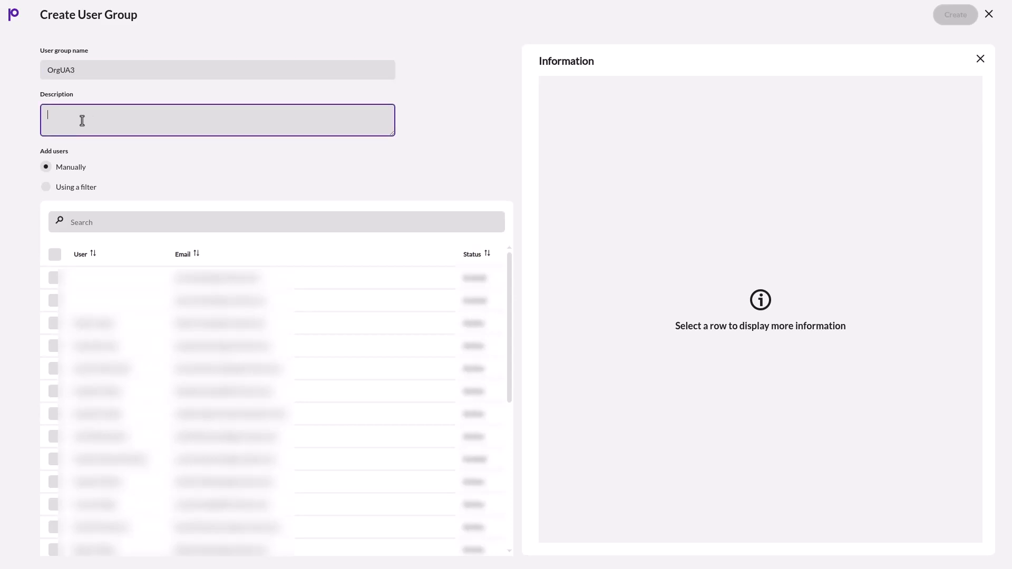
{"action": "type", "text": "Add all users part of UA org"}
{"action": "key", "text": "Tab"}
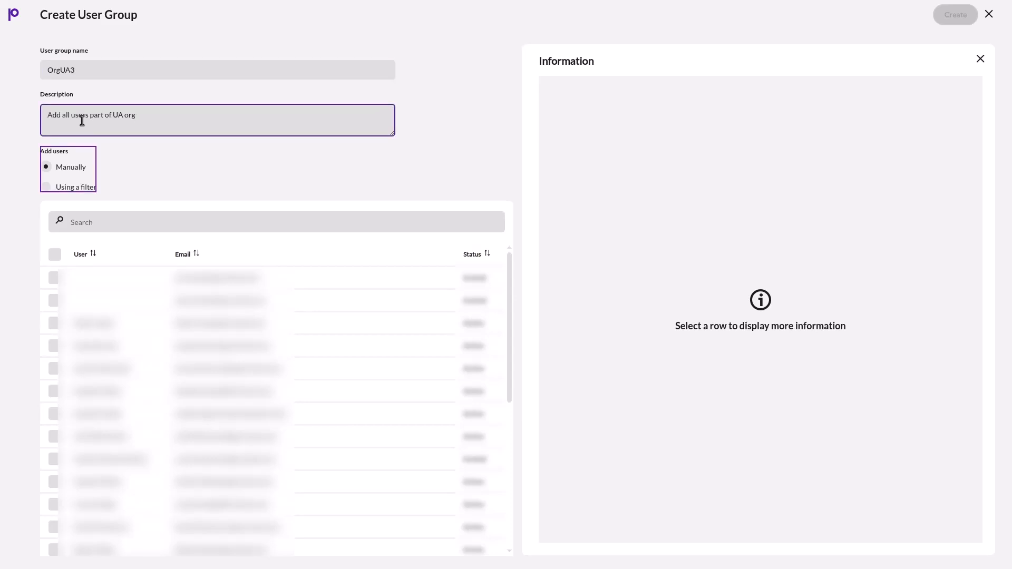
{"action": "key", "text": "shift+Tab"}
{"action": "left_click", "coordinate": [53, 277]}
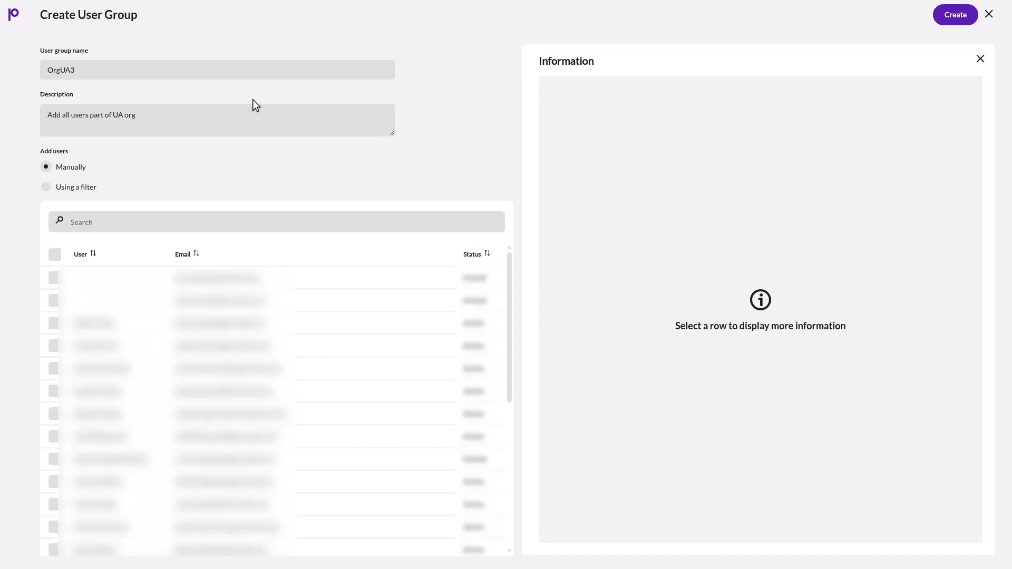
{"action": "left_click", "coordinate": [955, 15]}
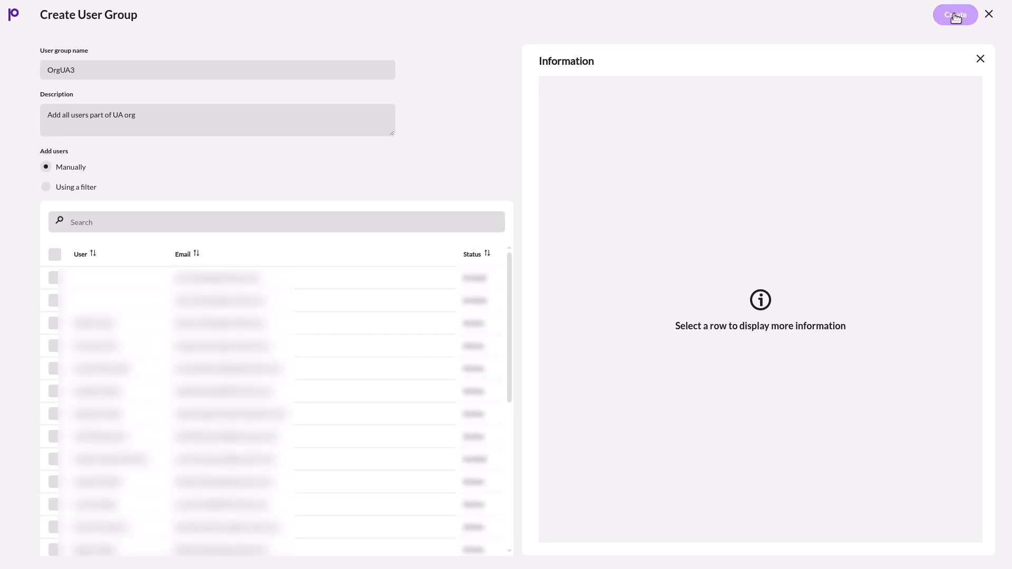
- Create the group with users added by a filter where email contains precisely.com, updating the preview first
{"action": "left_click", "coordinate": [46, 187]}
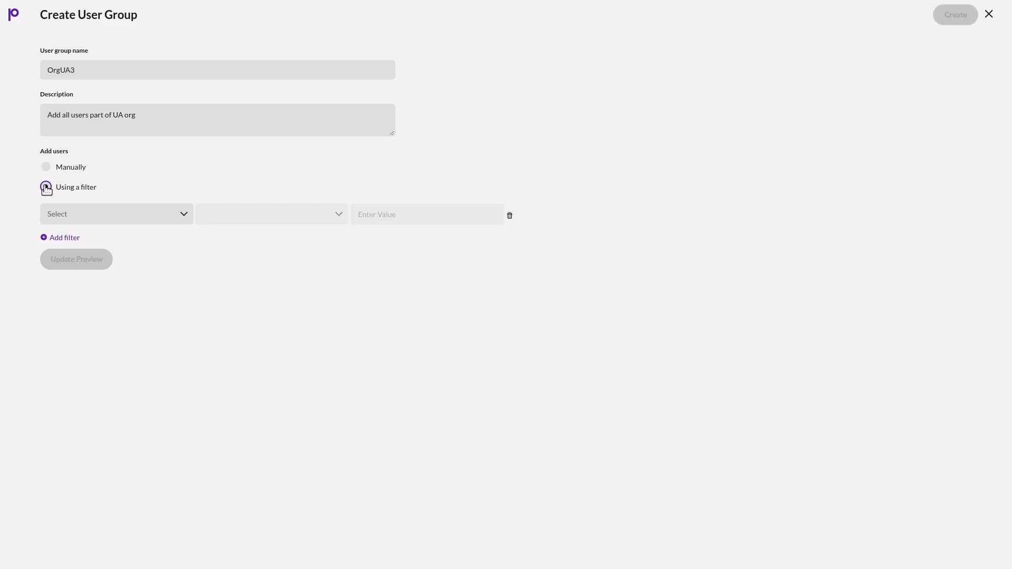
{"action": "left_click", "coordinate": [72, 215]}
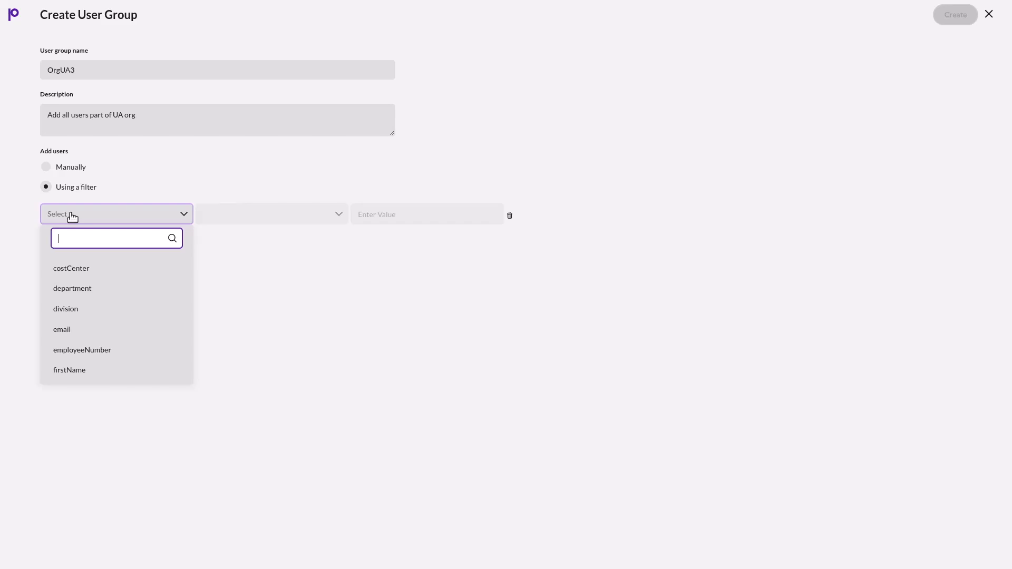
{"action": "left_click", "coordinate": [77, 329]}
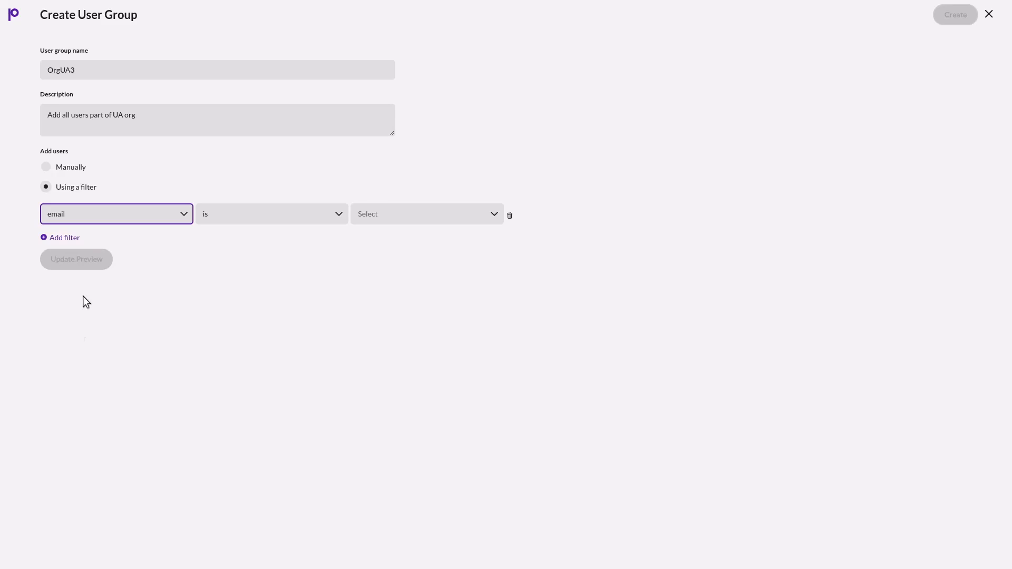
{"action": "left_click", "coordinate": [228, 215]}
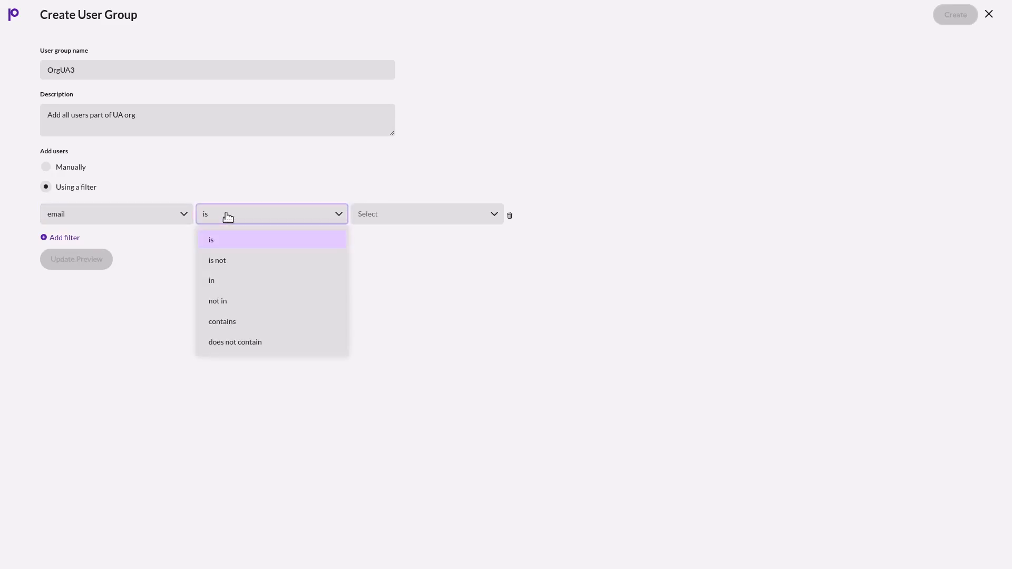
{"action": "left_click", "coordinate": [220, 322]}
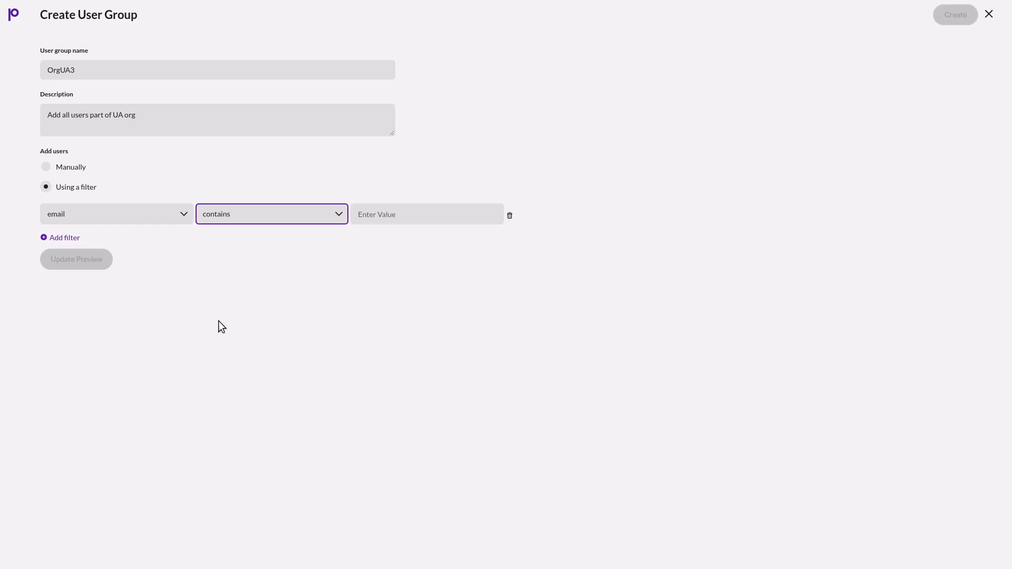
{"action": "left_click", "coordinate": [386, 214]}
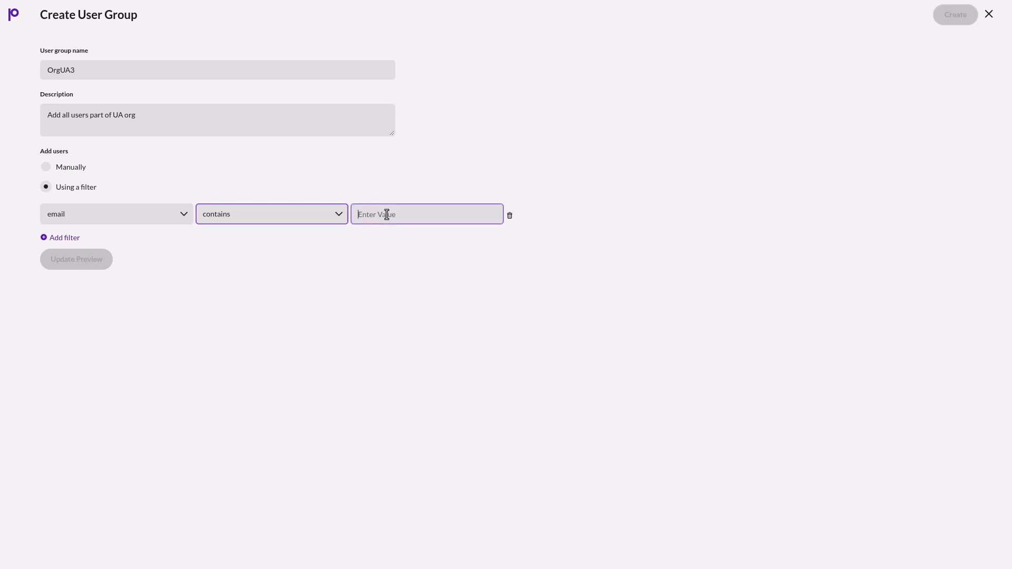
{"action": "type", "text": "precisely.com"}
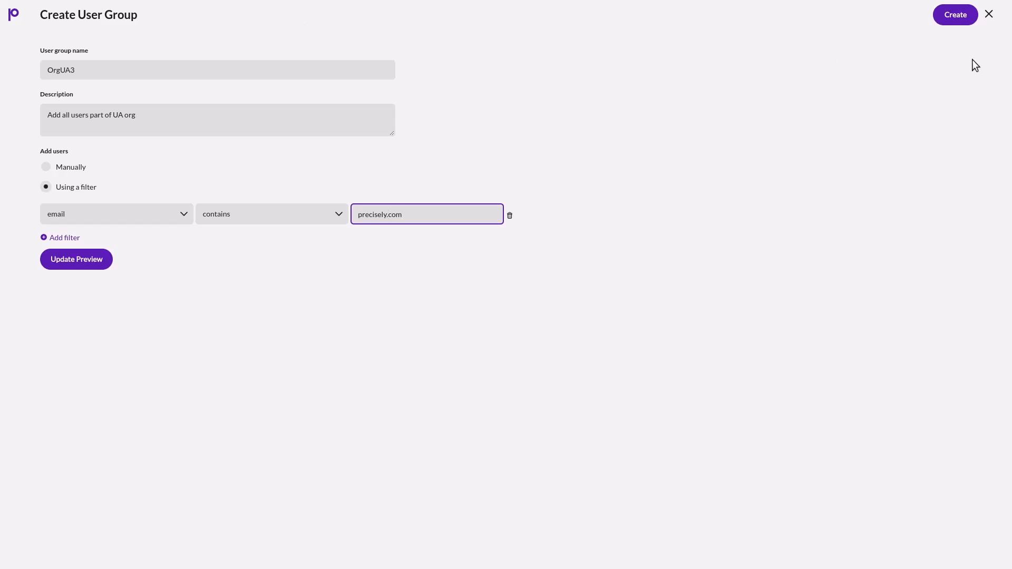
{"action": "left_click", "coordinate": [78, 256]}
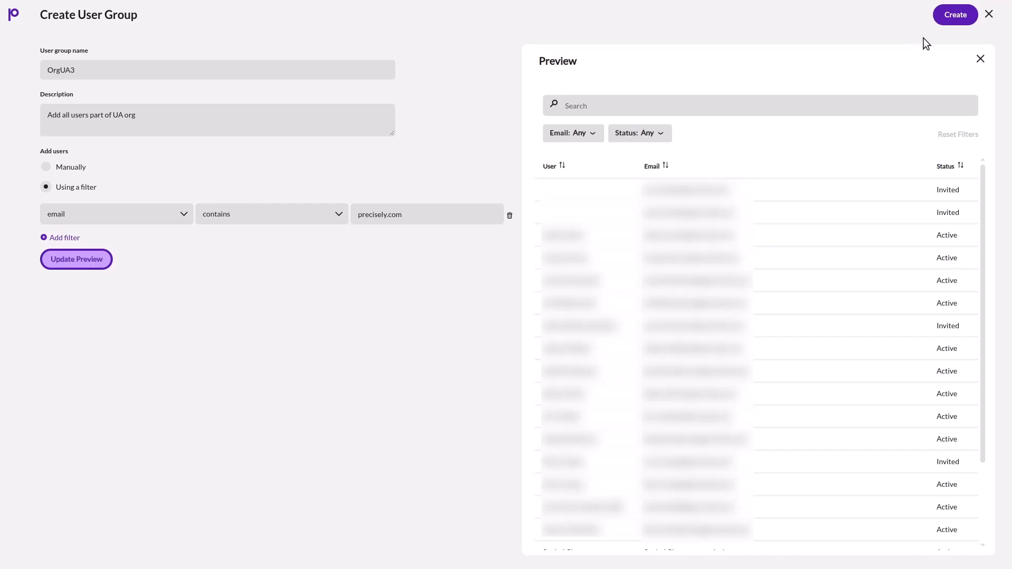
{"action": "left_click", "coordinate": [955, 16]}
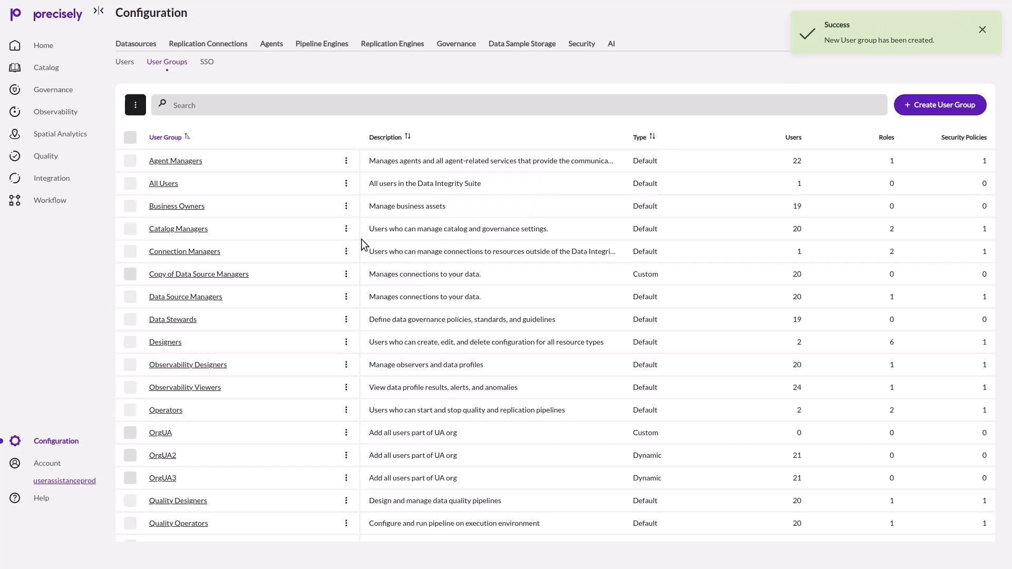
- Duplicate the Catalog Managers user group, keeping its default name, description and selected users, and view the actions available for the copy
{"action": "left_click", "coordinate": [346, 230]}
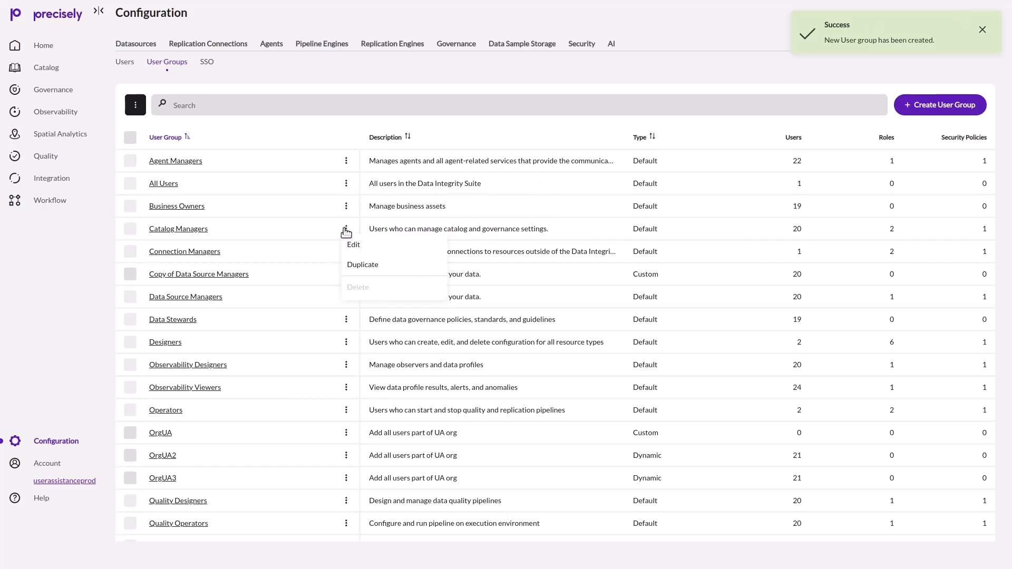
{"action": "left_click", "coordinate": [363, 264]}
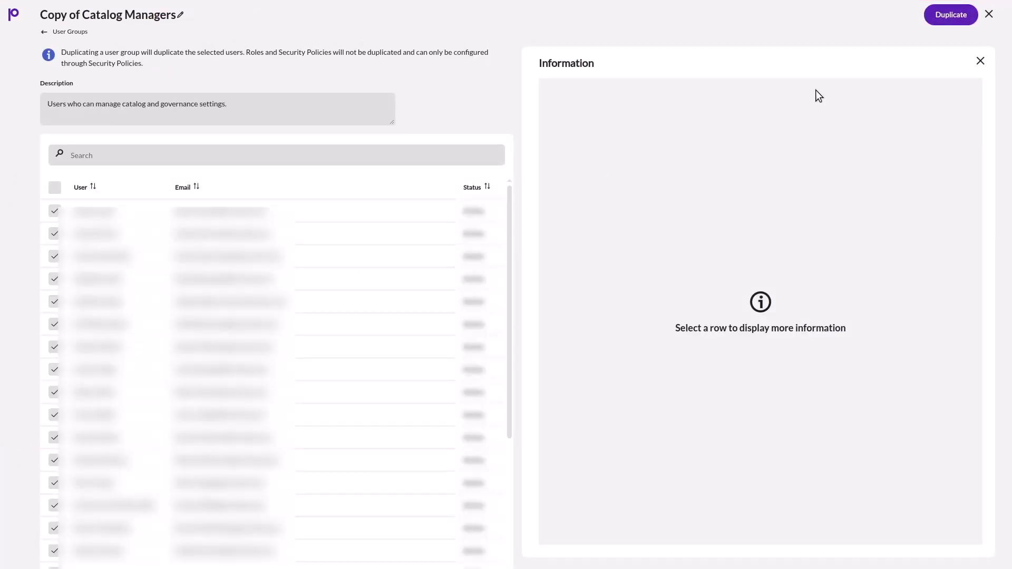
{"action": "left_click", "coordinate": [948, 15]}
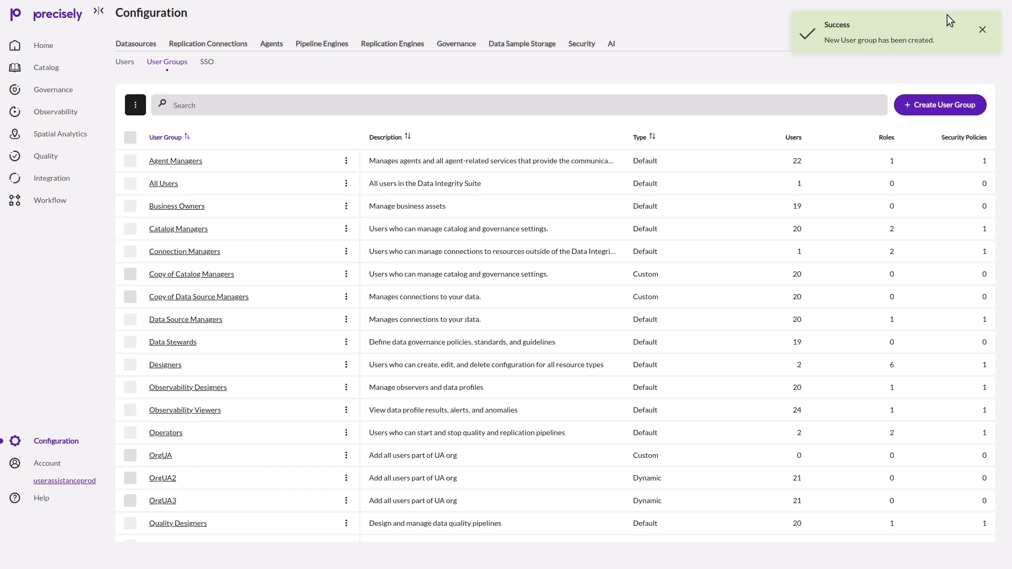
{"action": "left_click", "coordinate": [346, 274]}
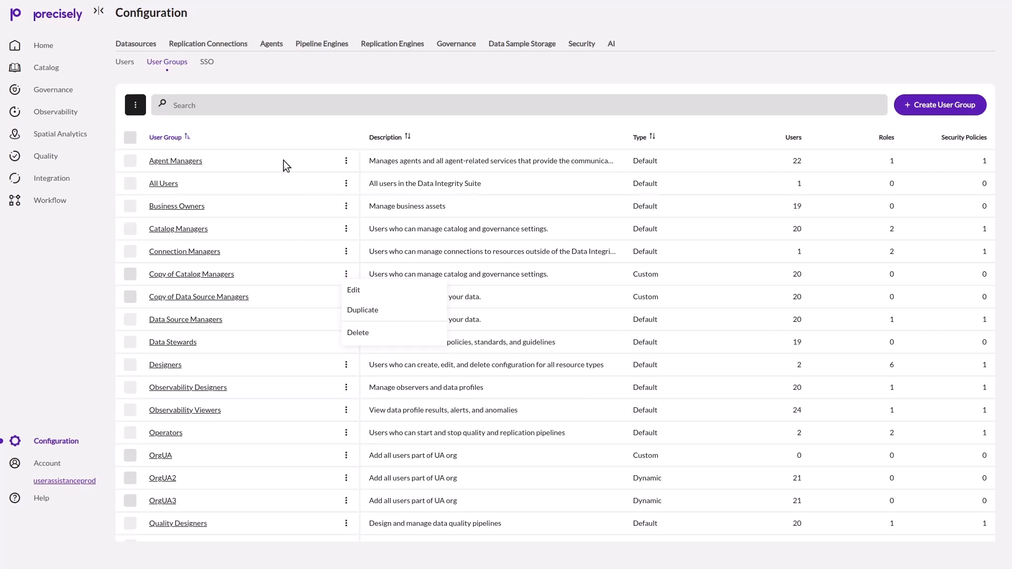
- Add the SSO domain precisely.com with all selectable user groups assigned as default groups for new users
{"action": "left_click", "coordinate": [207, 62]}
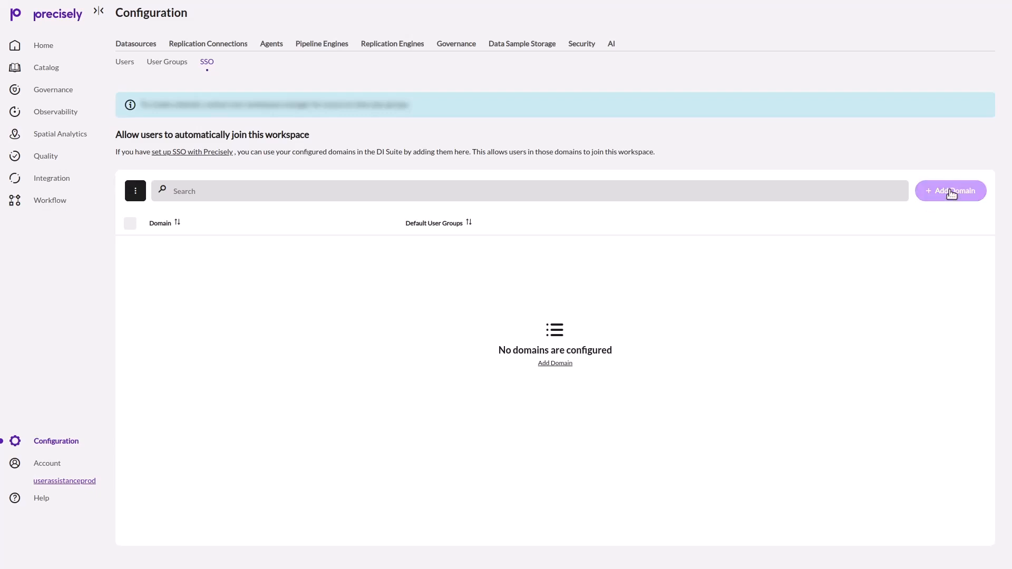
{"action": "left_click", "coordinate": [952, 192]}
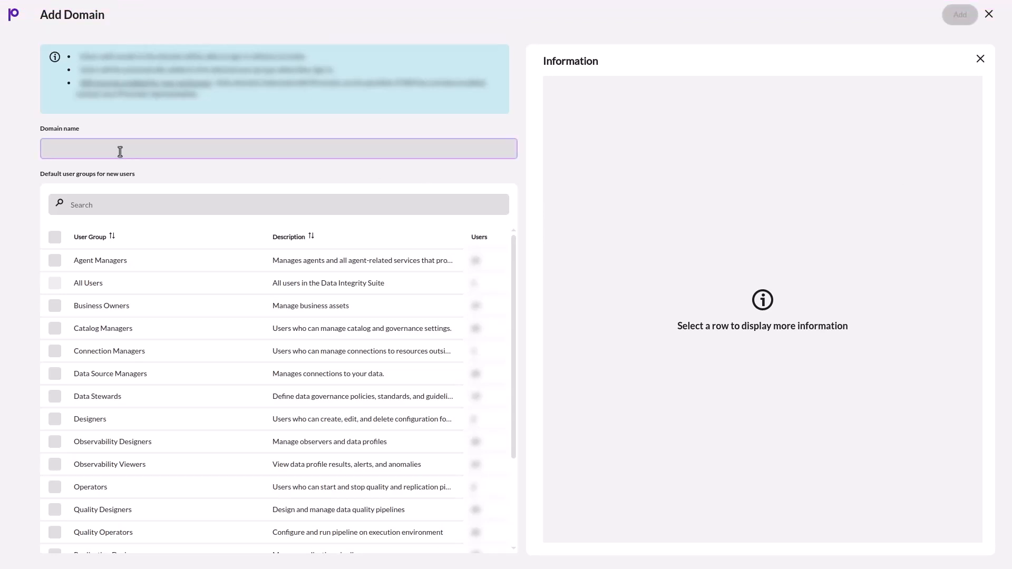
{"action": "left_click", "coordinate": [93, 150]}
{"action": "type", "text": "precisely.com"}
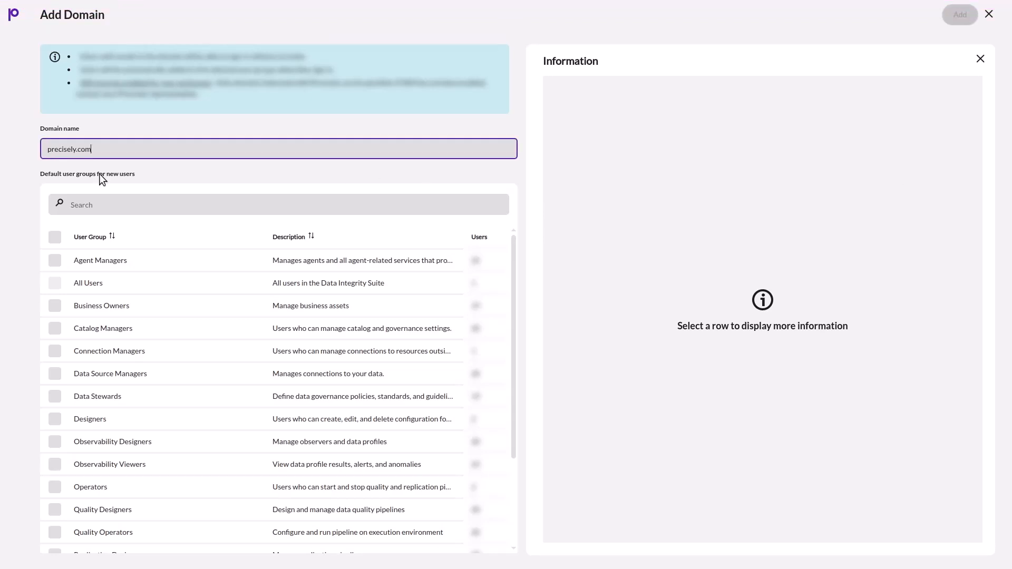
{"action": "left_click", "coordinate": [54, 238]}
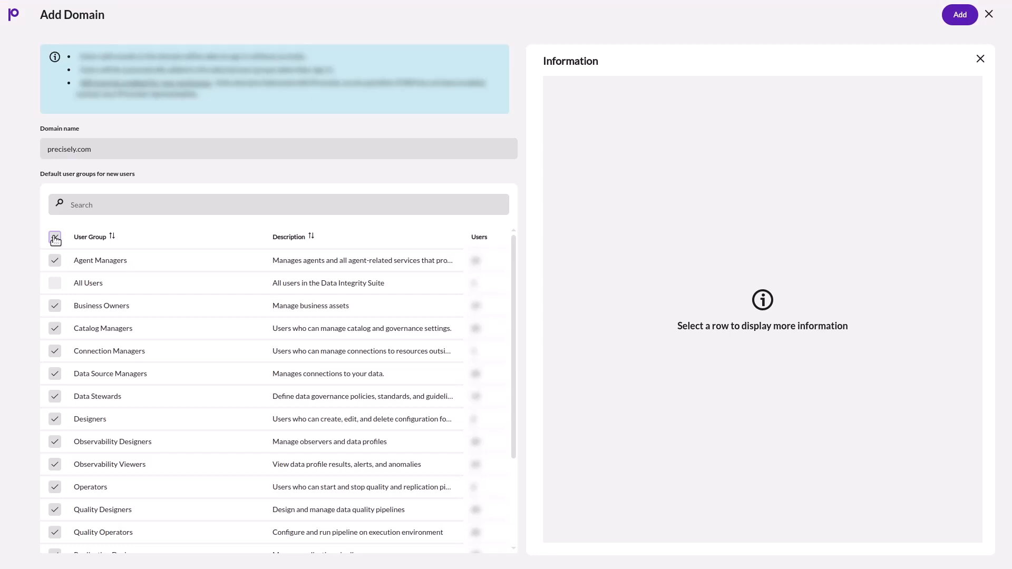
{"action": "left_click", "coordinate": [961, 14]}
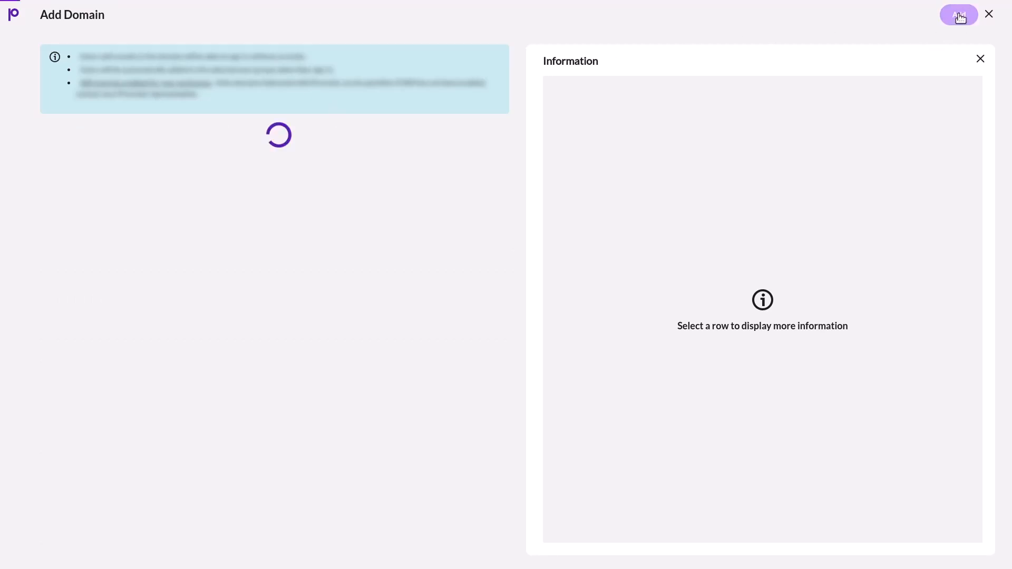